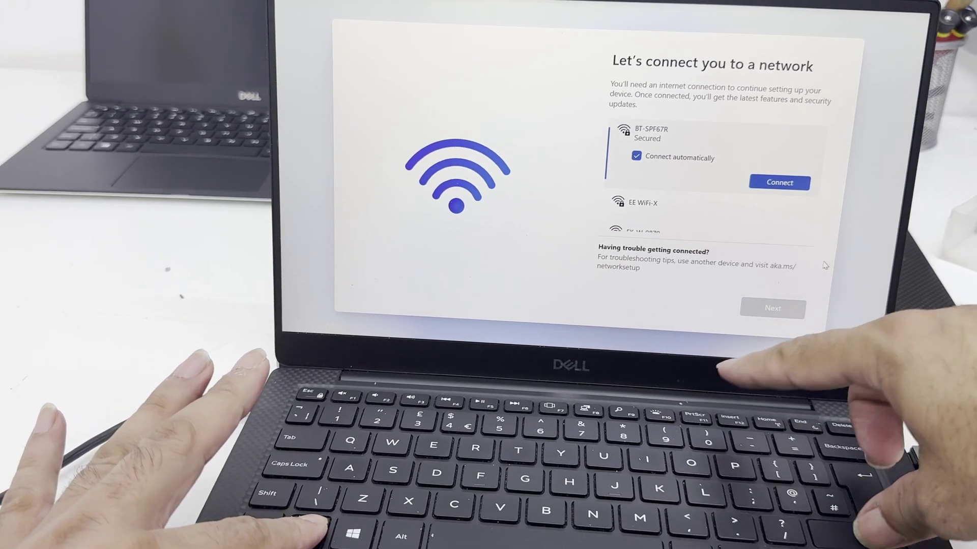
# Bring up a Command Prompt window over Windows setup with Shift+F10.
pyautogui.hotkey('shift', 'F10')
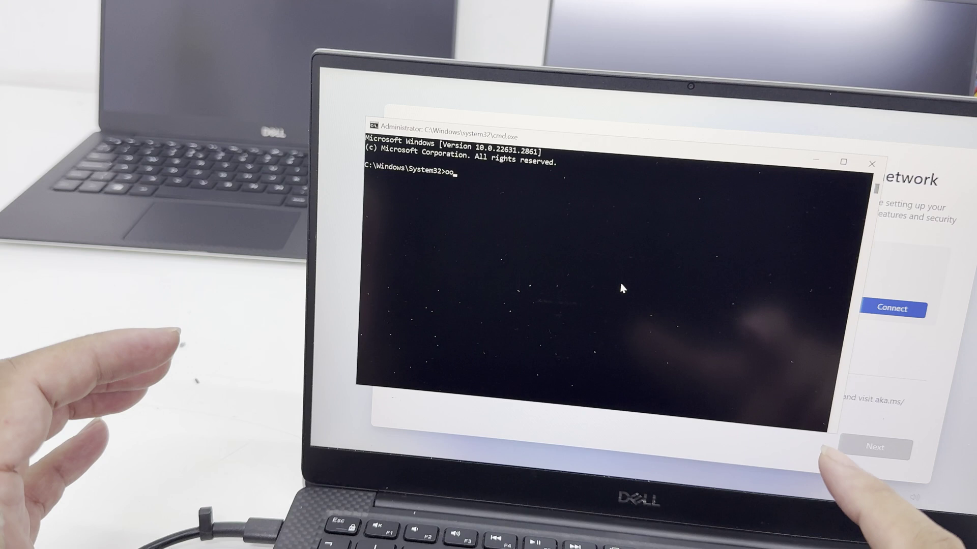
pyautogui.write('oobe')
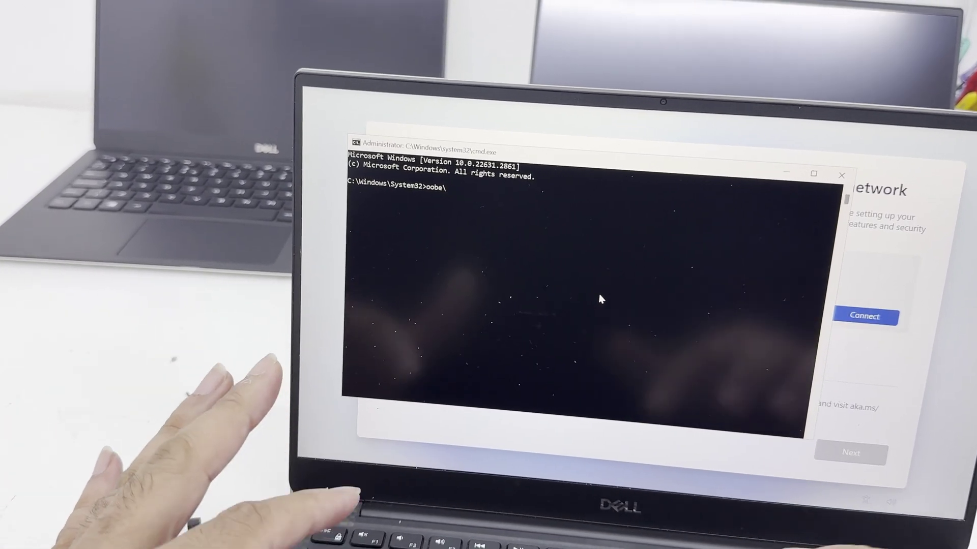
pyautogui.write('\\bypassnr')
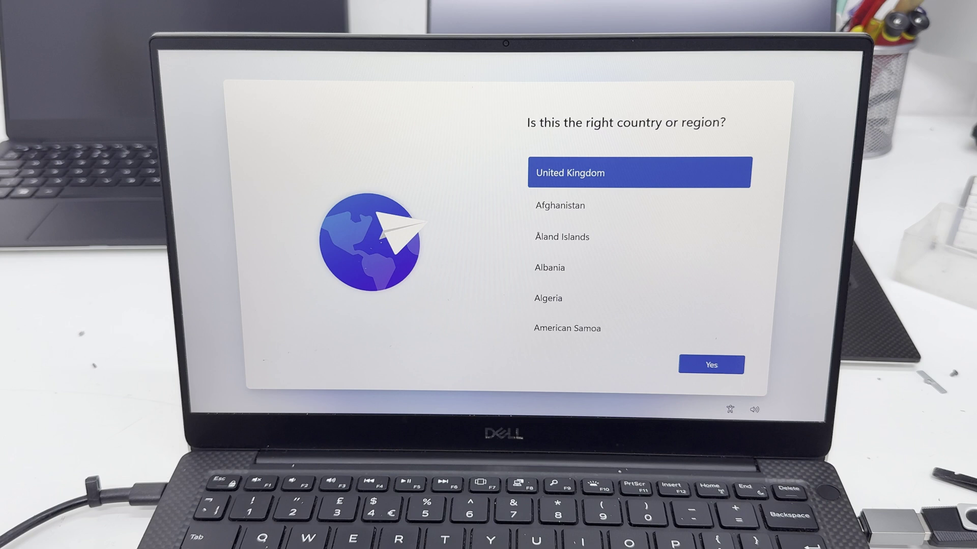
# Confirm United Kingdom region and keyboard layout, skipping a second layout.
pyautogui.press('Return')
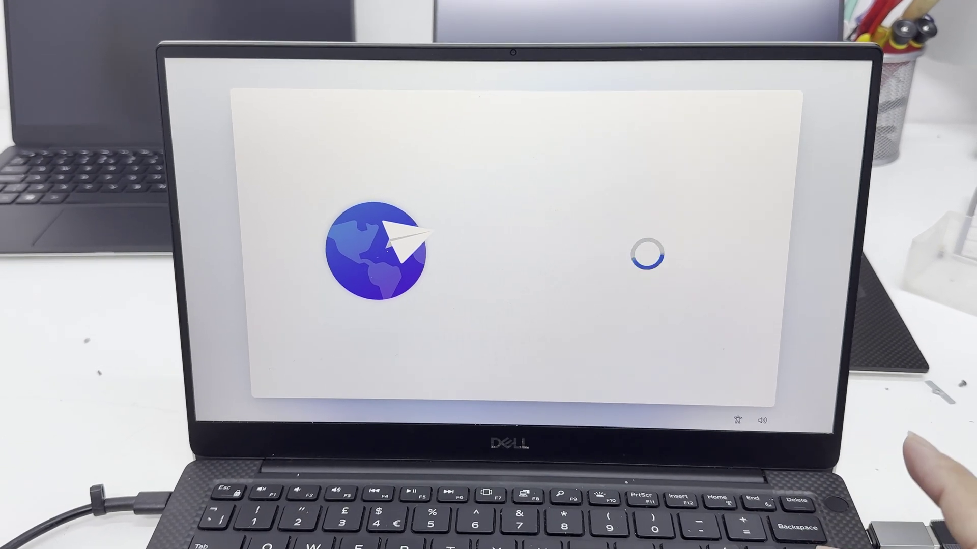
pyautogui.press('Return')
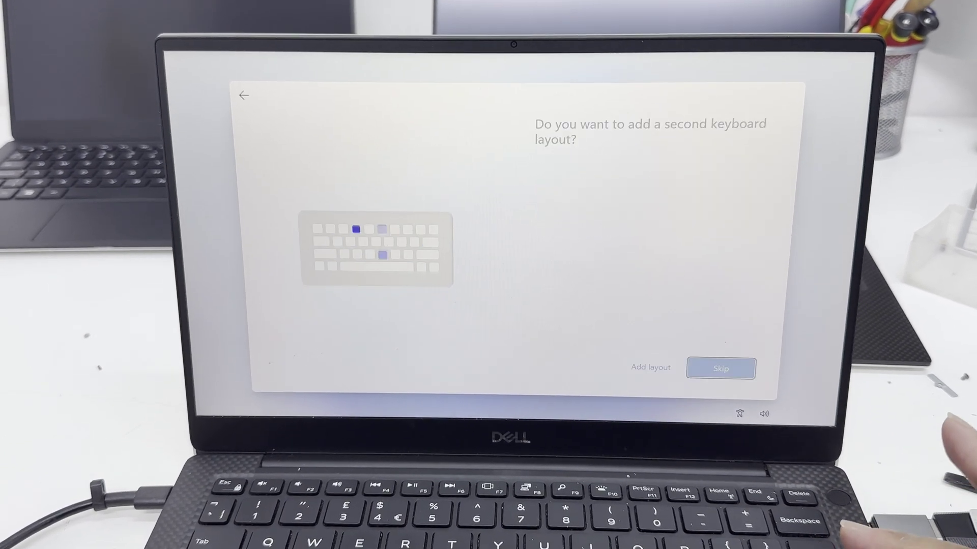
pyautogui.press('Return')
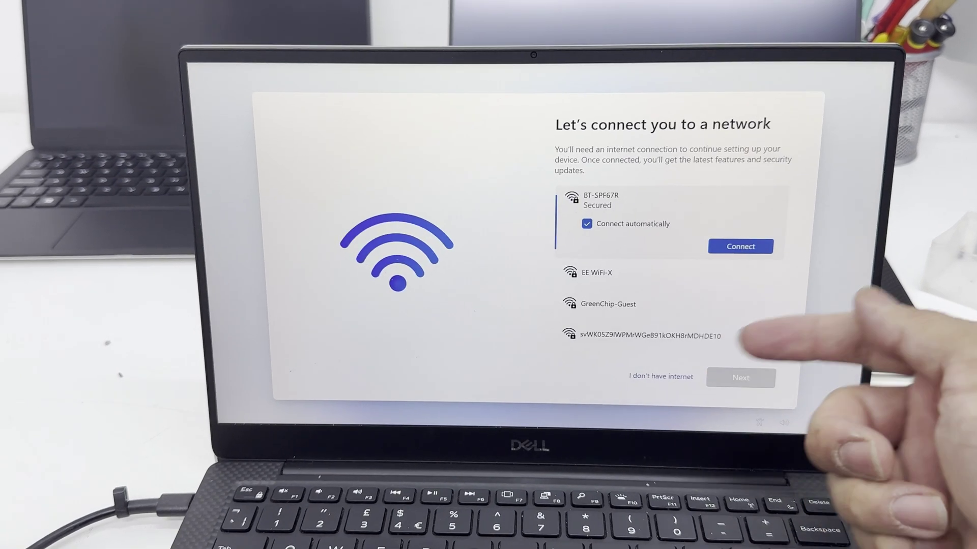
# Choose 'I don't have internet' and confirm 'User' as the local account name.
pyautogui.click(656, 362)
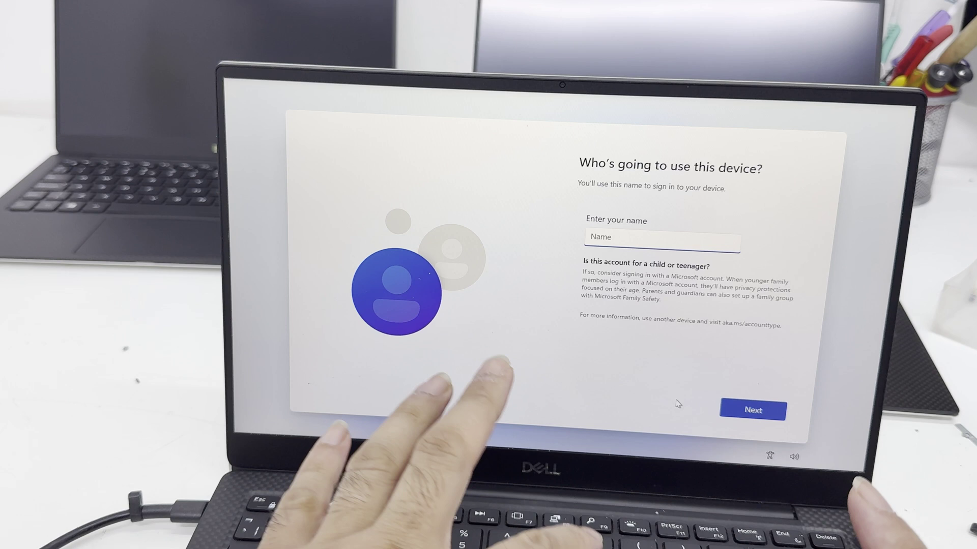
pyautogui.write('User')
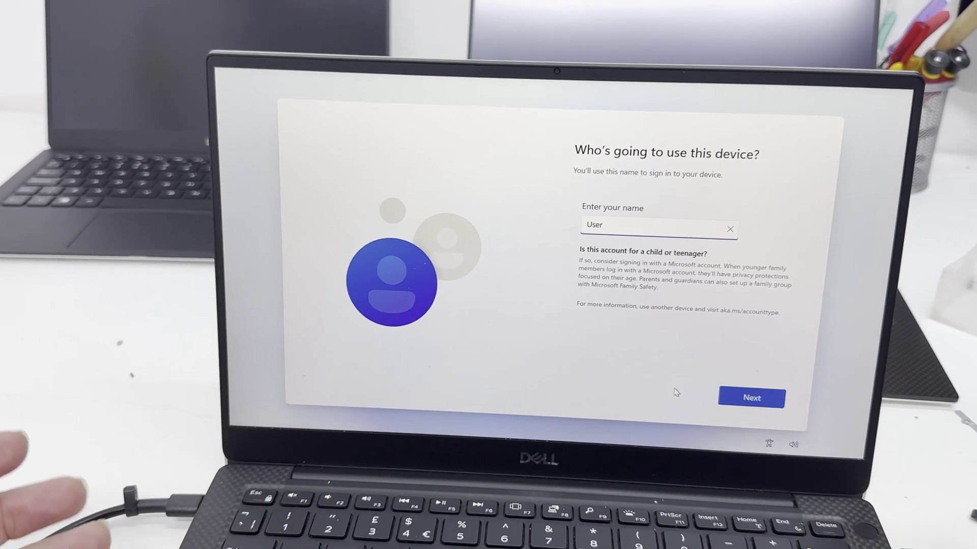
pyautogui.press('Return')
pyautogui.press('Return')
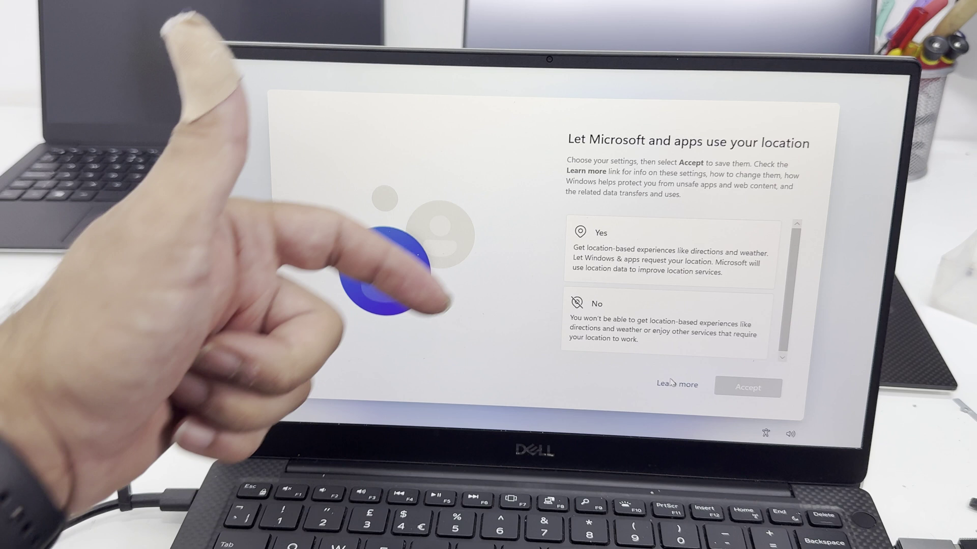
# Accept the default location and Find my device privacy settings.
pyautogui.press('Return')
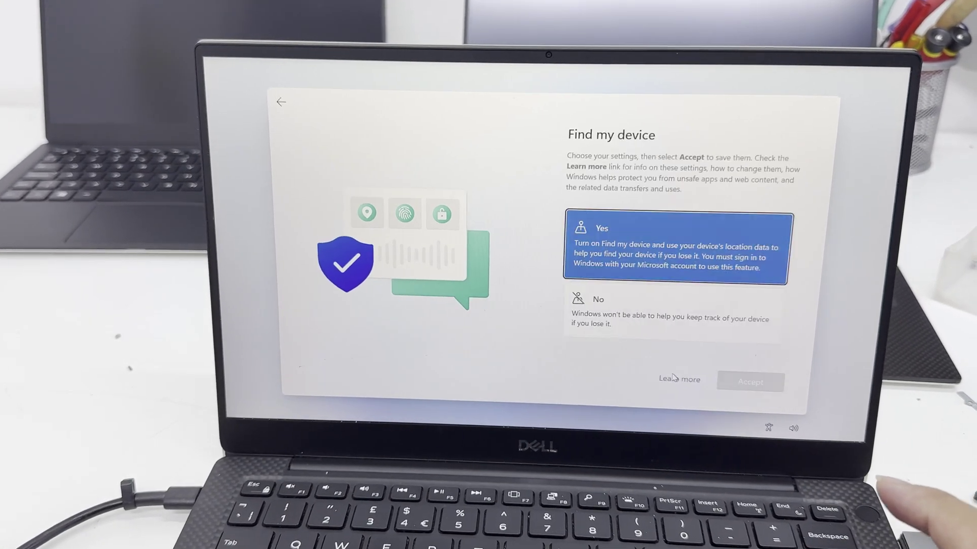
pyautogui.press('Return')
pyautogui.press('Return')
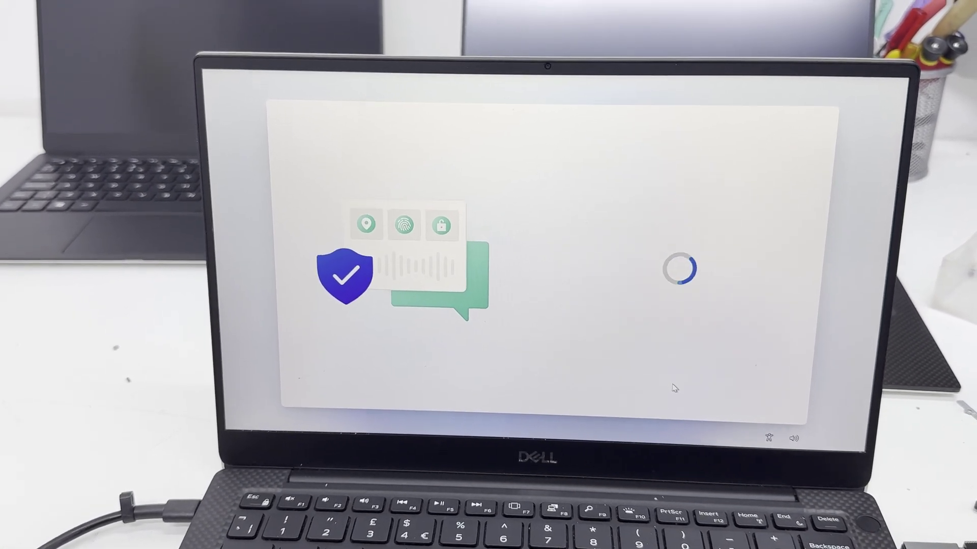